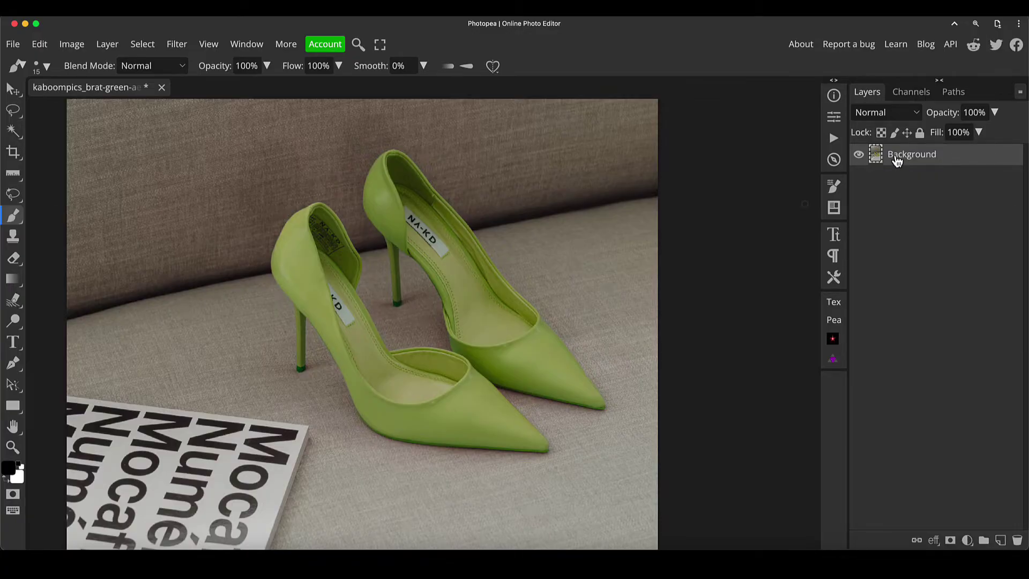
Step: Duplicate the Background layer into a new Layer 1 with Ctrl+J
key("super+j")
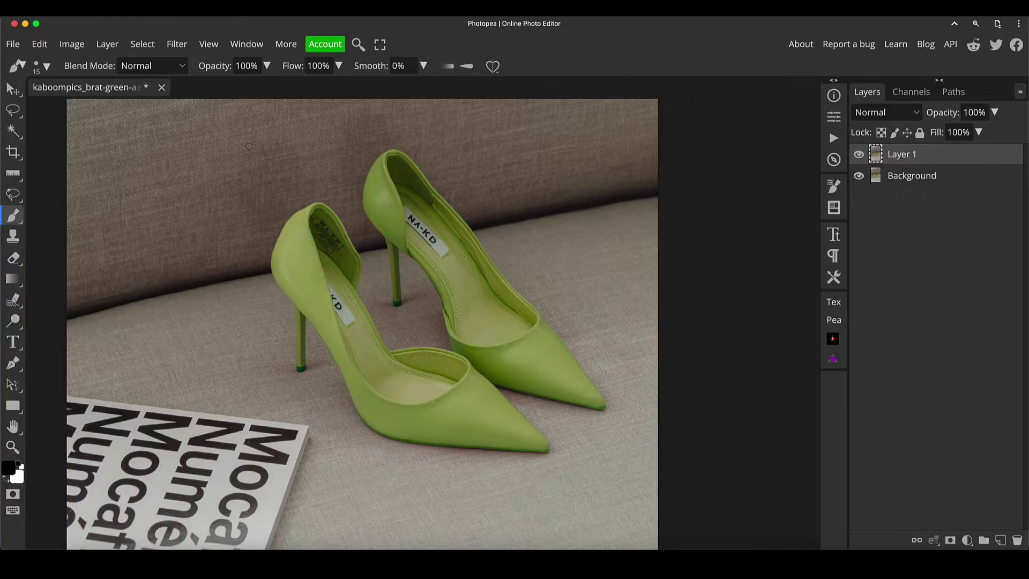
Step: With the Magic Wand at tolerance 67, use Select Subject to outline both shoes
left_click(13, 132)
right_click(12, 133)
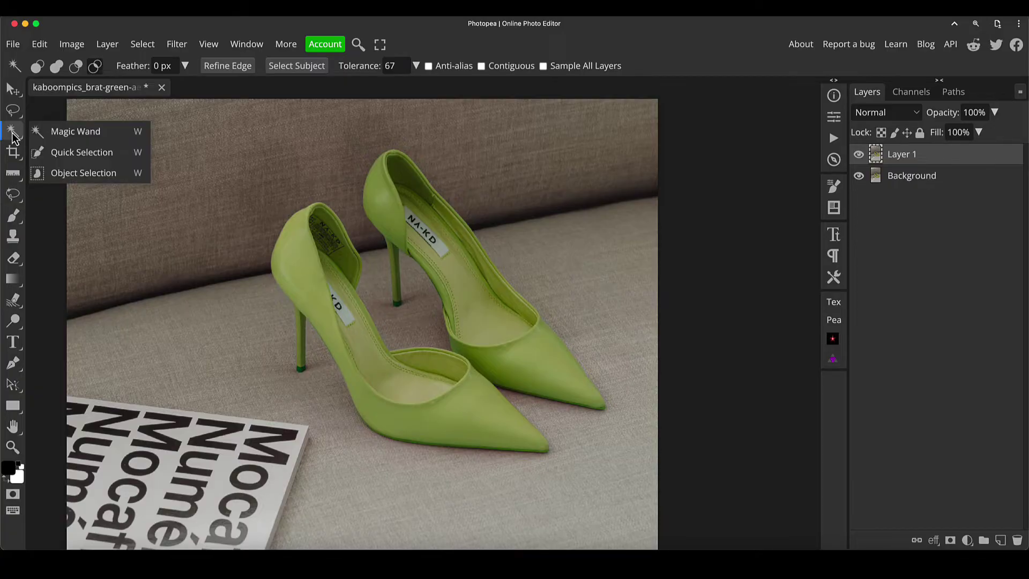
left_click(84, 134)
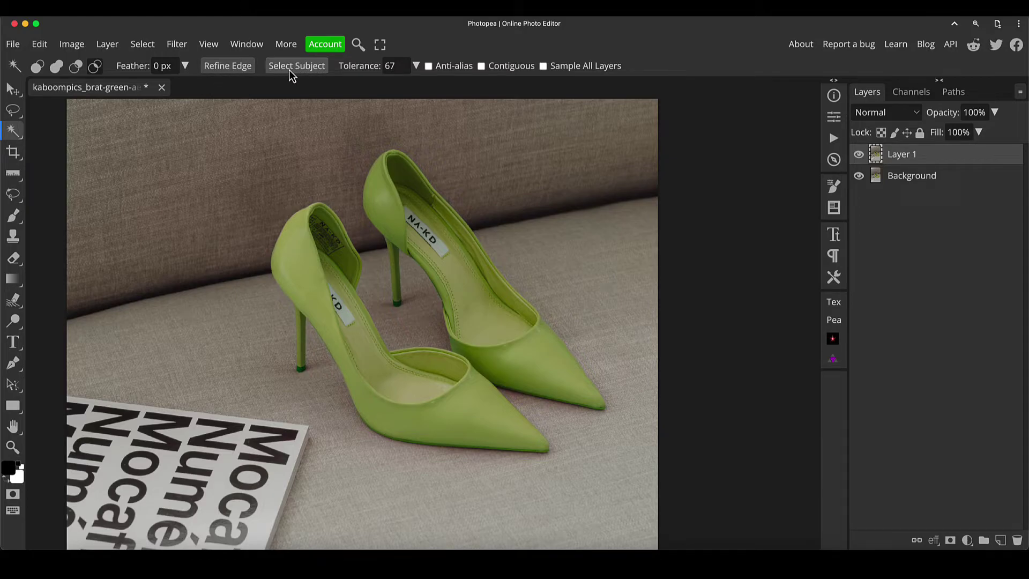
left_click(395, 65)
left_click(304, 68)
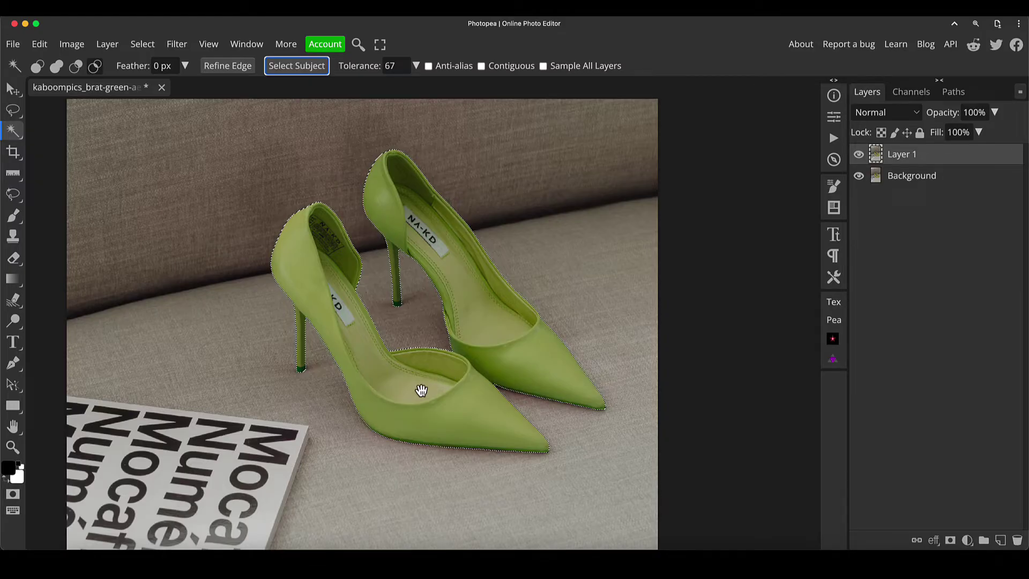
left_click_drag(432, 384, 483, 281)
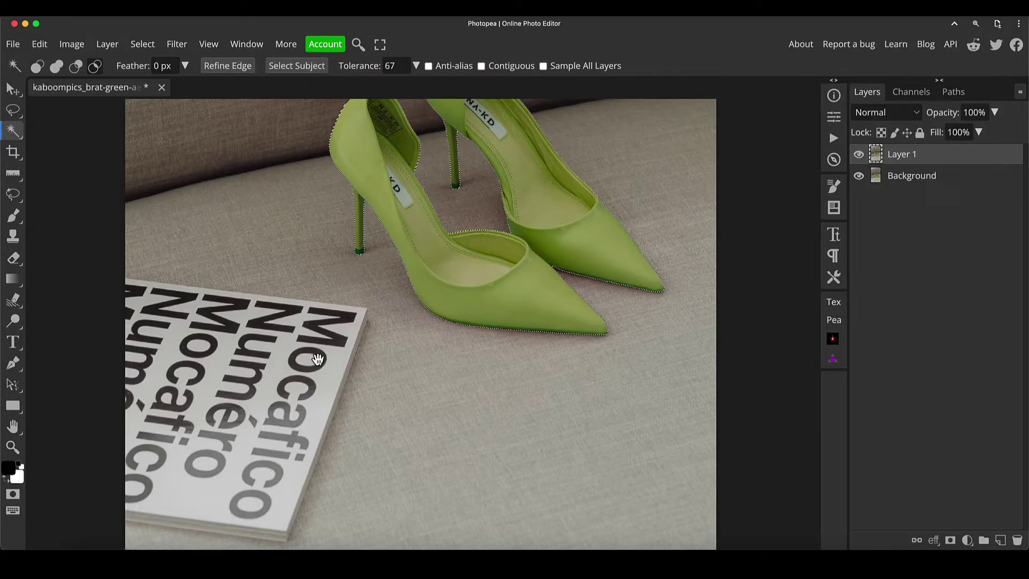
left_click_drag(523, 276, 471, 362)
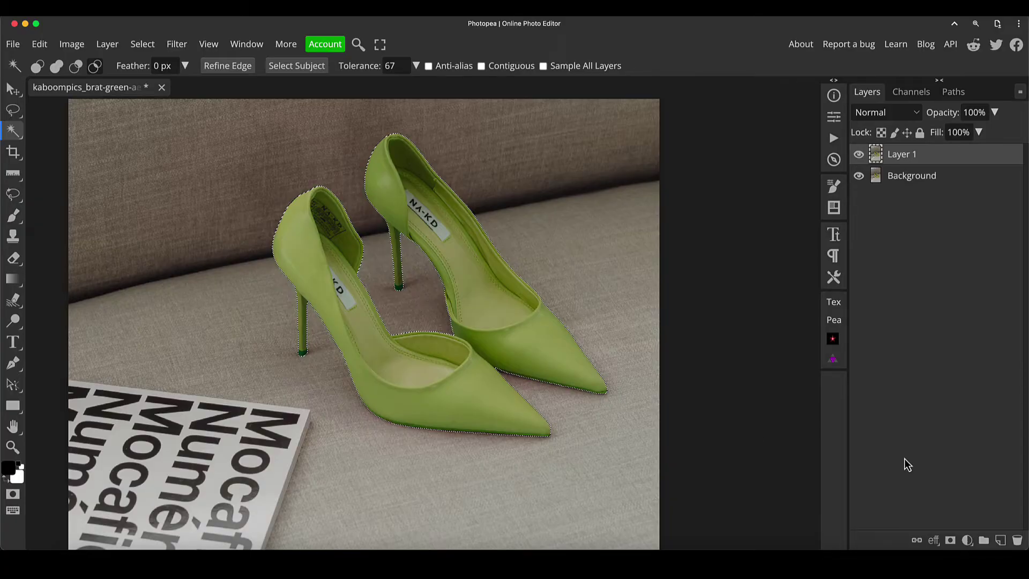
Step: Create Folder 1 with a shoe-shaped layer mask, previewing the mask alone and back
left_click(984, 540)
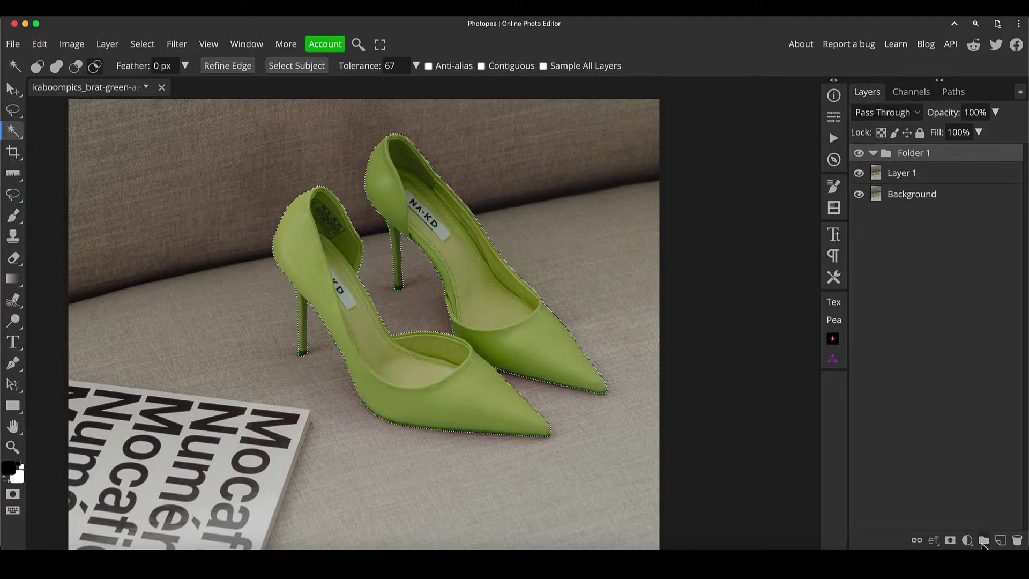
left_click(950, 540)
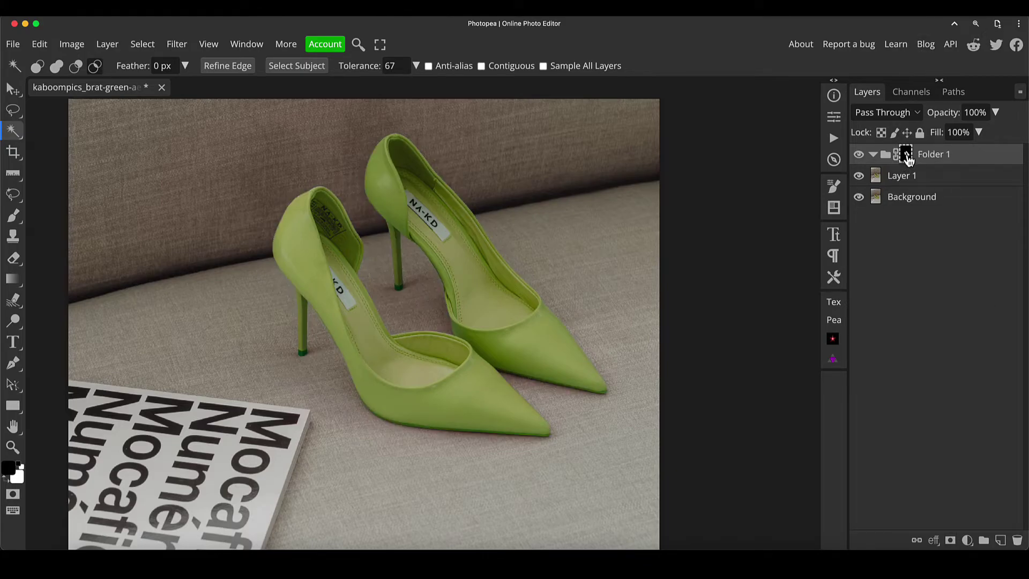
key("alt")
left_click(909, 156, "alt")
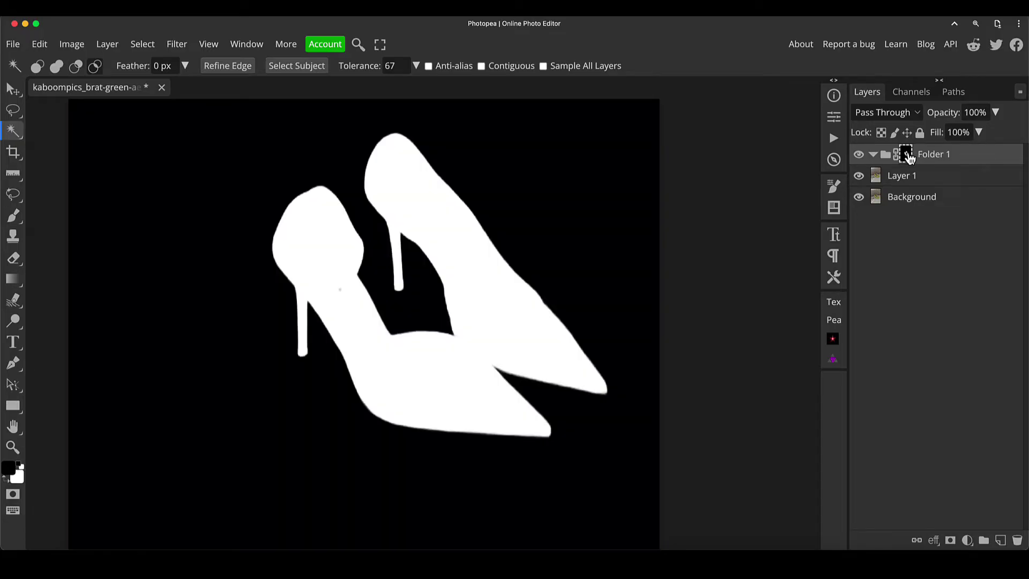
key("alt")
left_click(909, 157, "alt")
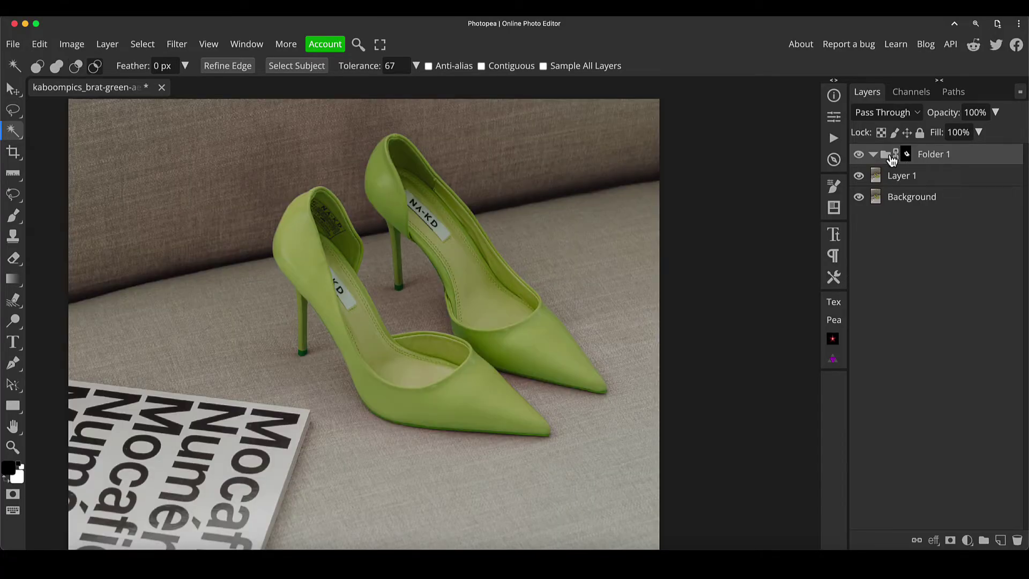
Step: Add a Hue/Saturation adjustment inside Folder 1, shift Hue right and enable Colorize
left_click(967, 540)
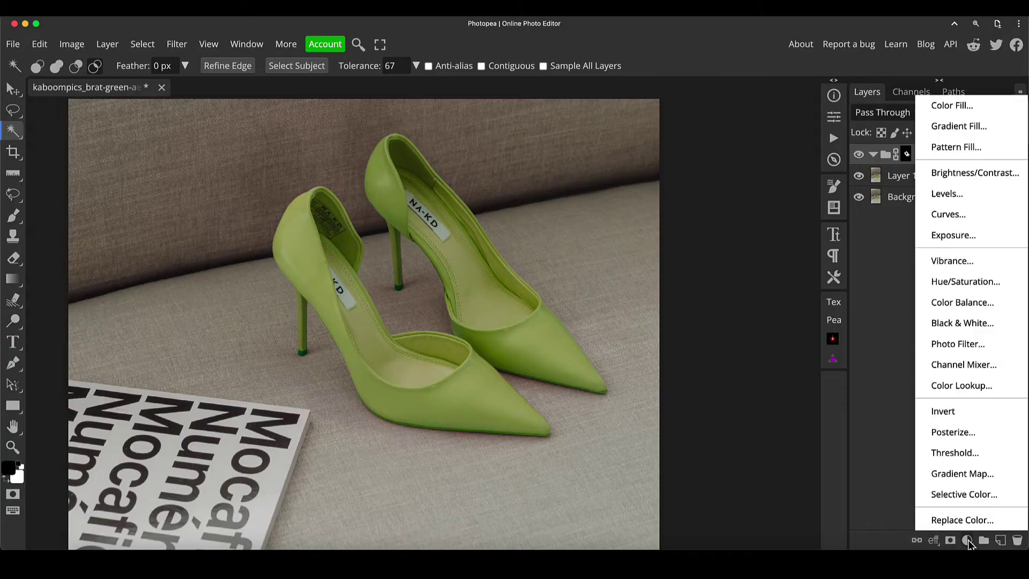
left_click(983, 289)
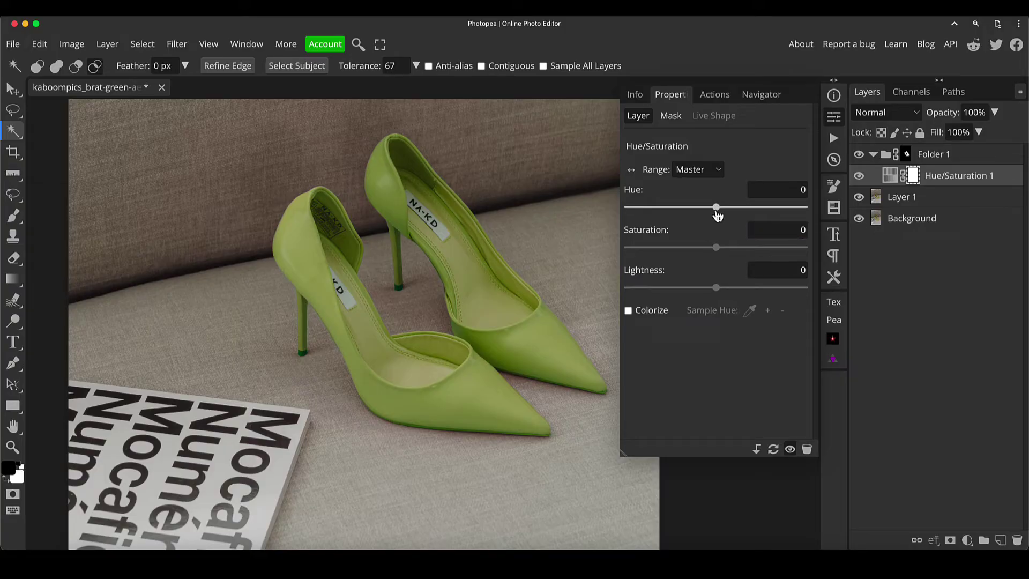
left_click_drag(716, 215, 715, 215)
key("Tab")
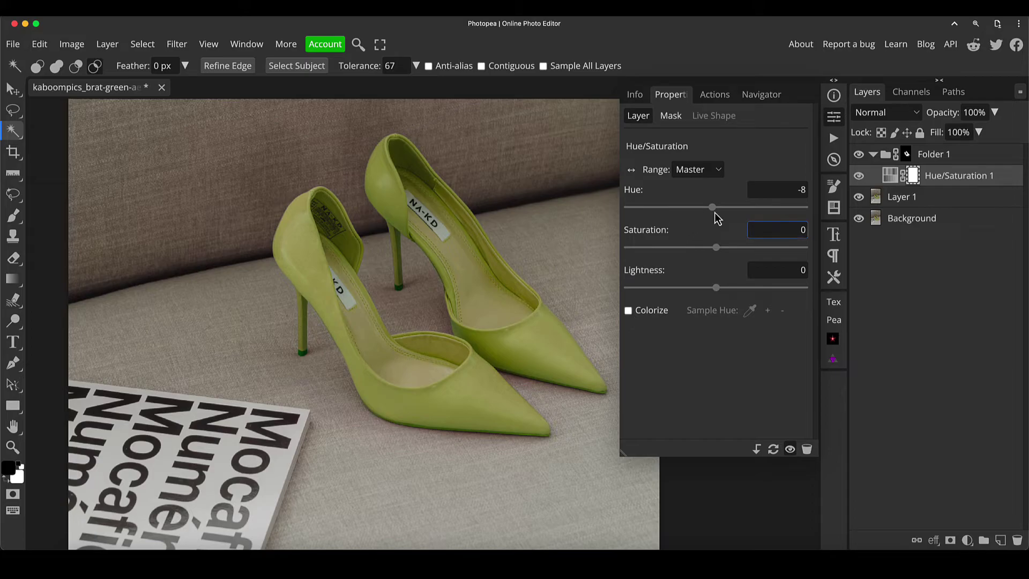
left_click(701, 212)
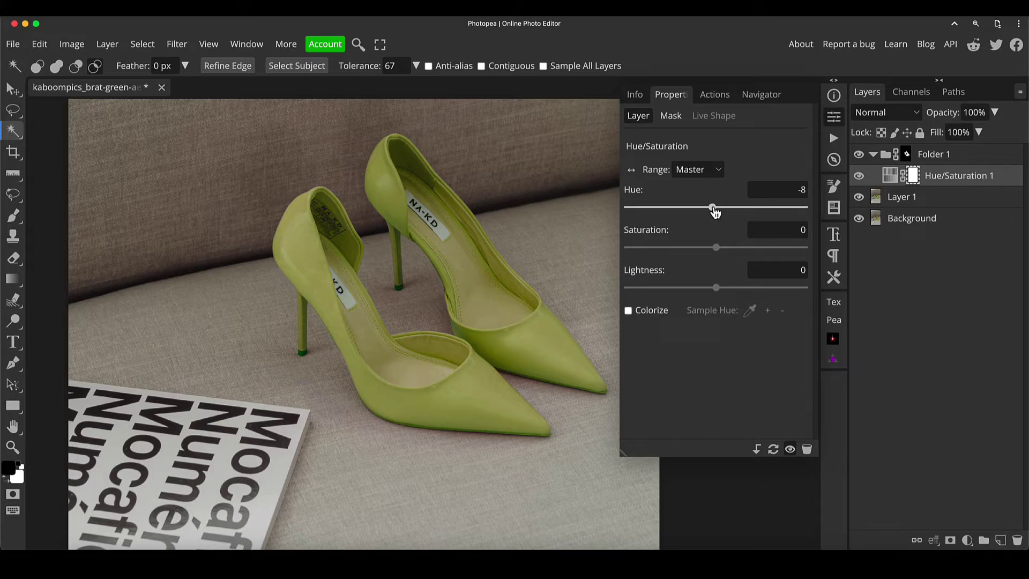
left_click_drag(715, 212, 764, 214)
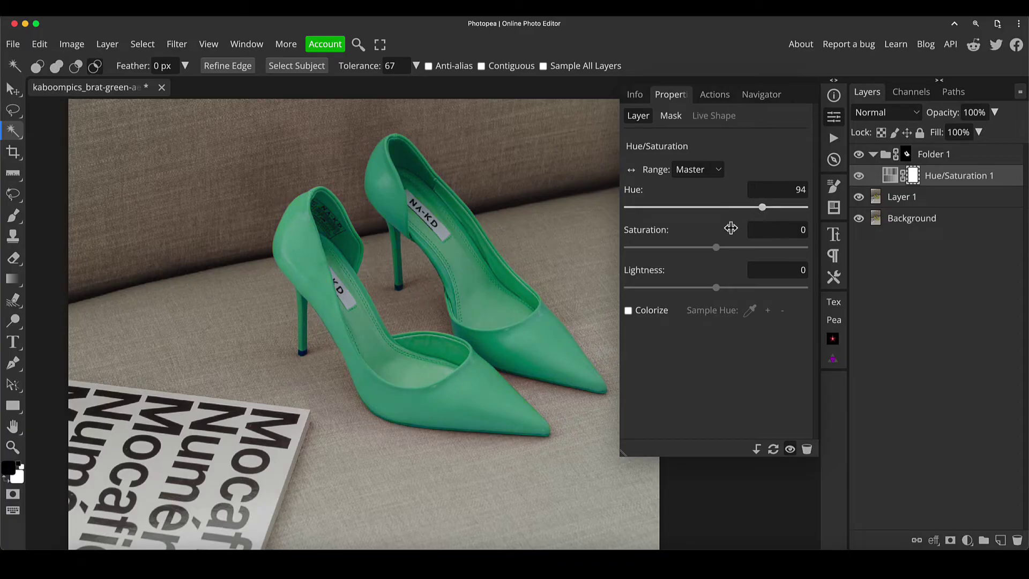
left_click(628, 310)
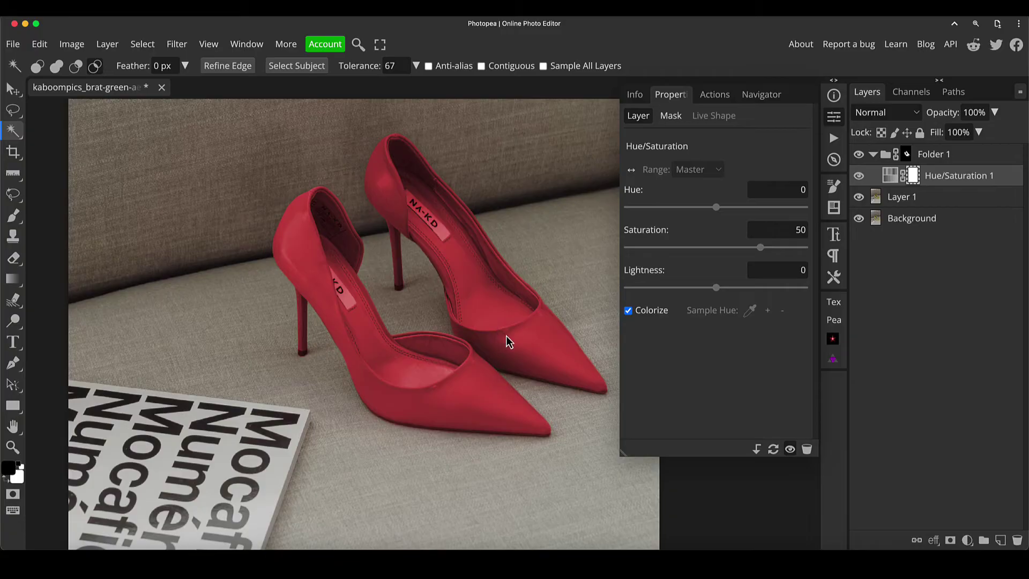
Step: Turn off Colorize, set Hue to -15, and change the blend mode from Color to Hue
left_click(629, 312)
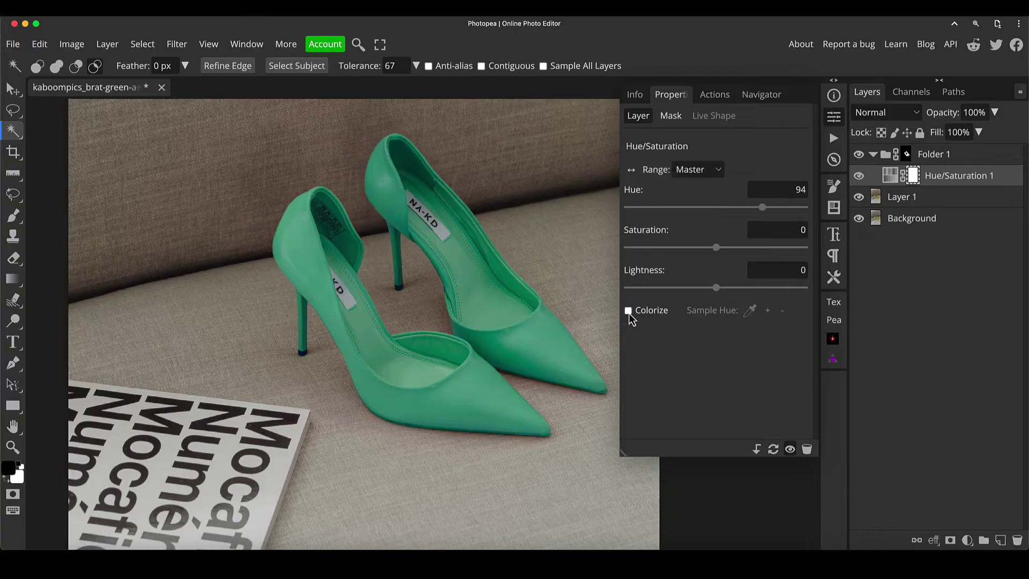
left_click_drag(765, 209, 710, 216)
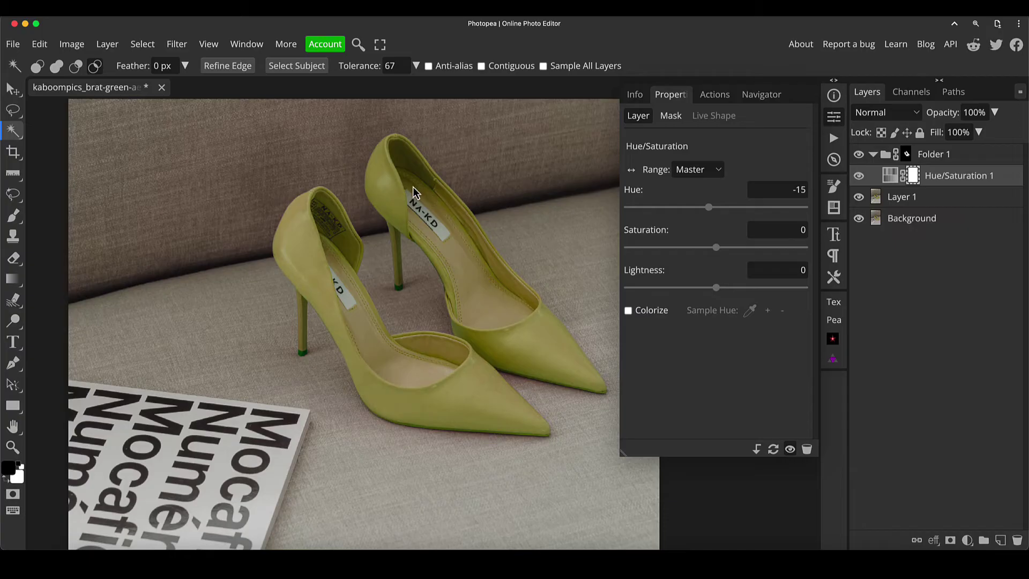
left_click(889, 175)
left_click(887, 113)
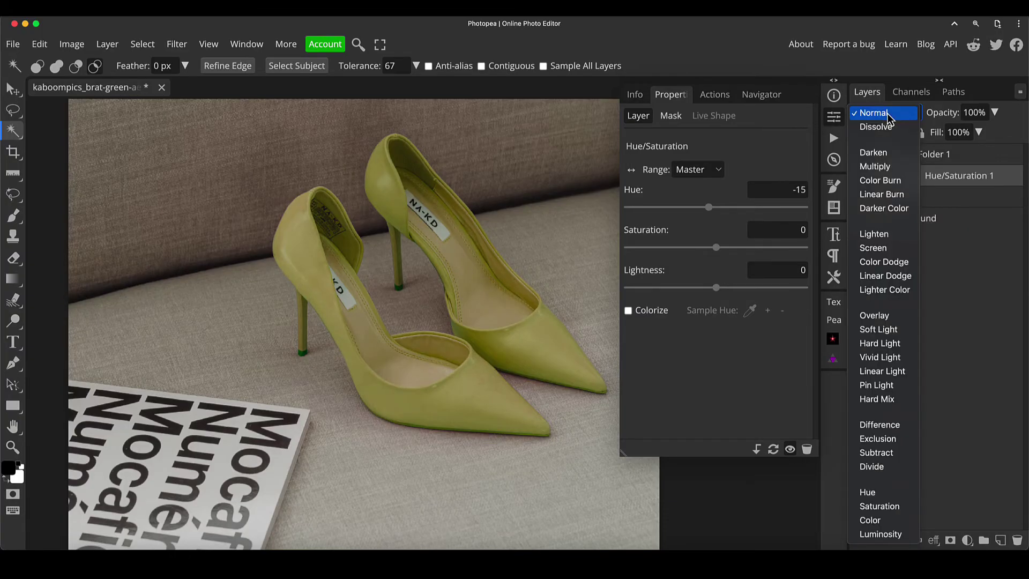
left_click(871, 520)
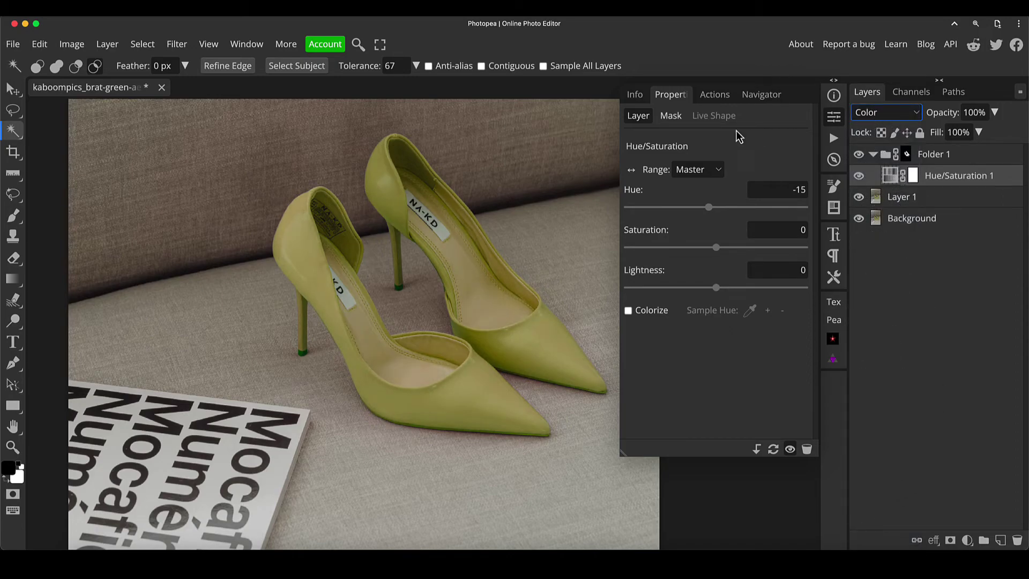
left_click(900, 112)
left_click(869, 85)
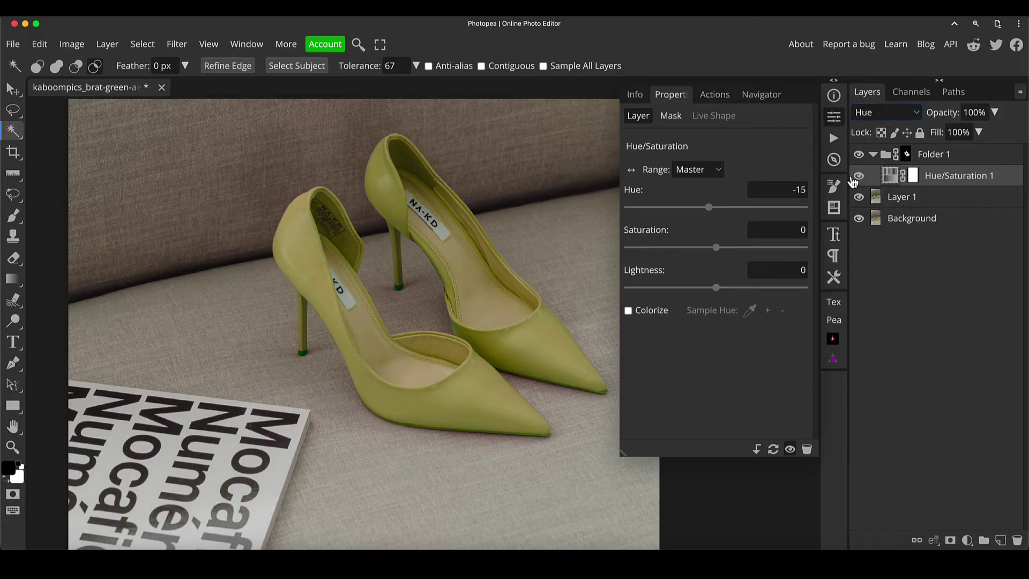
Step: Set Hue to 74, Saturation to -17, and the blend mode to Color
left_click_drag(708, 207, 749, 216)
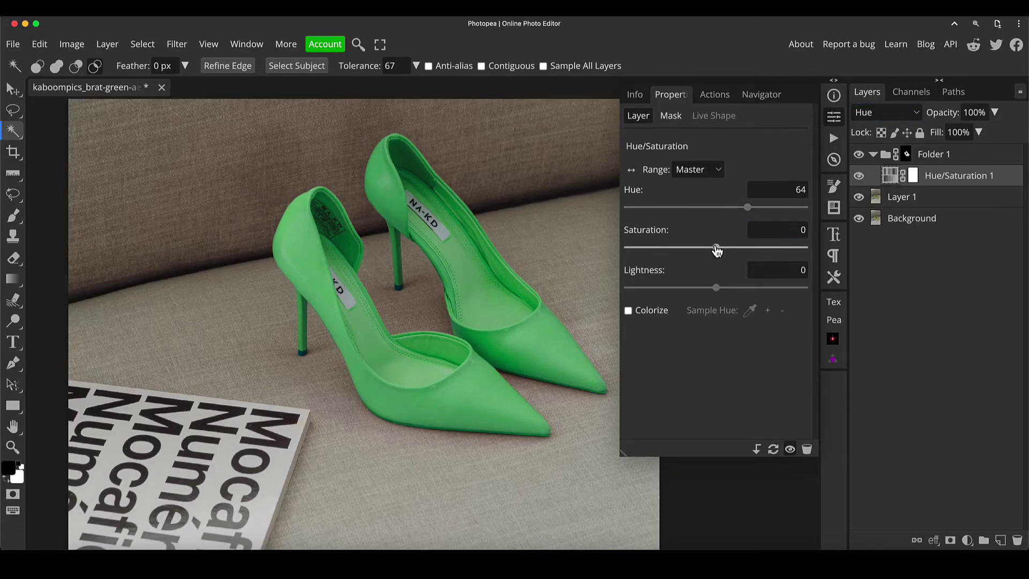
left_click_drag(720, 253, 717, 249)
left_click(887, 112)
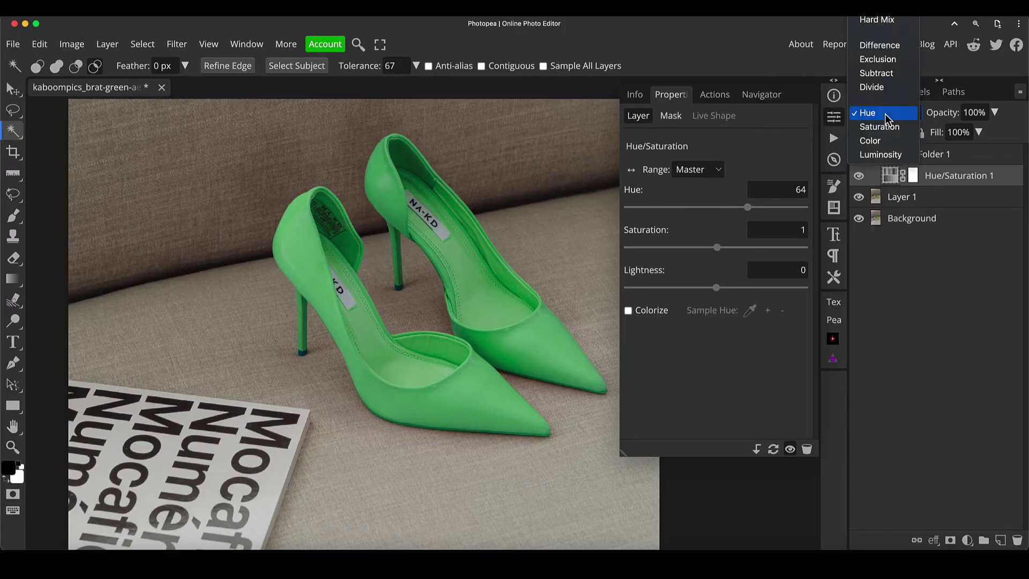
left_click(882, 143)
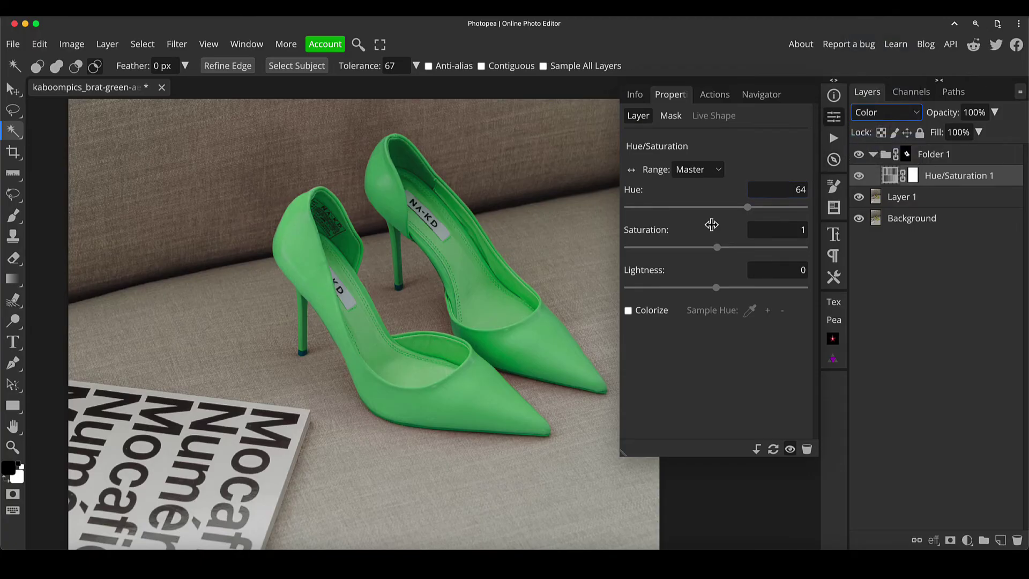
left_click_drag(717, 248, 701, 250)
mouse_move(748, 208)
left_mouse_down()
mouse_move(765, 211)
mouse_move(755, 213)
left_mouse_up()
Step: Add a Curves adjustment inside Folder 1
left_click(967, 539)
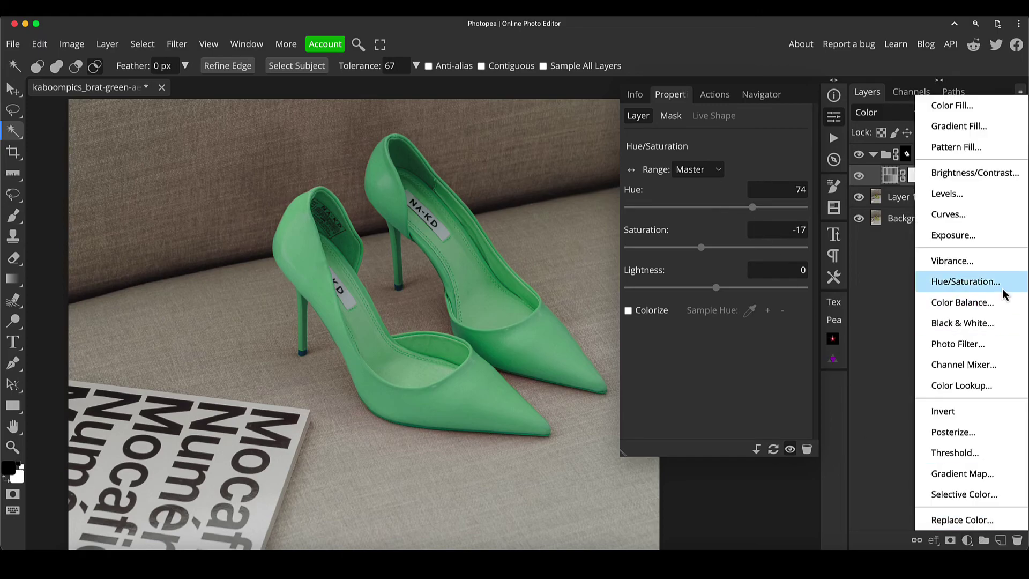
left_click(990, 217)
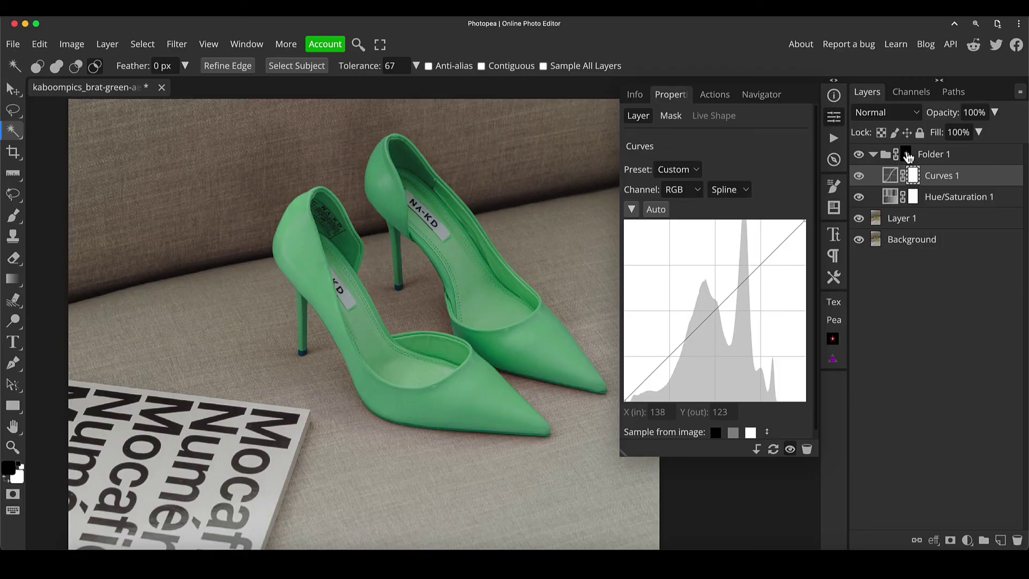
left_click(890, 176)
Step: Shape a gentle S-curve with upper and shadow points, then toggle Curves to compare
left_click(716, 307)
left_click_drag(718, 310, 728, 299)
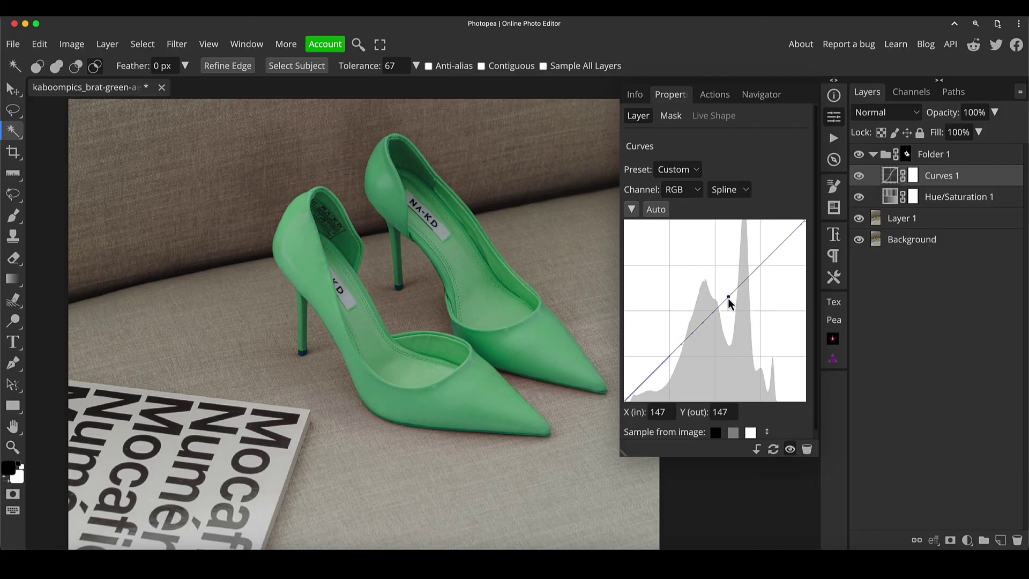
left_click(677, 351)
left_click_drag(732, 294, 741, 278)
left_click_drag(678, 355, 678, 354)
left_click(859, 176)
left_click(859, 176)
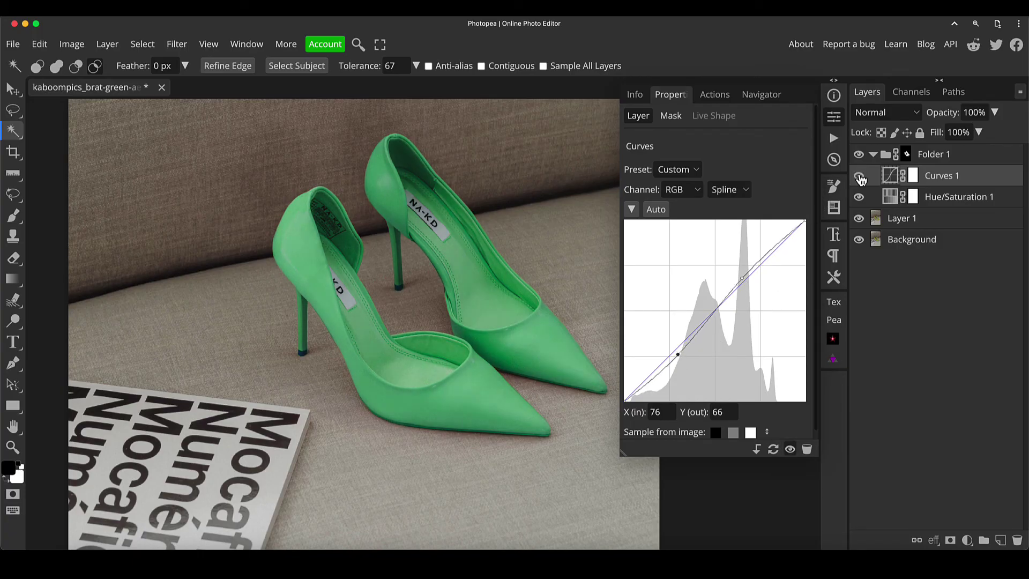